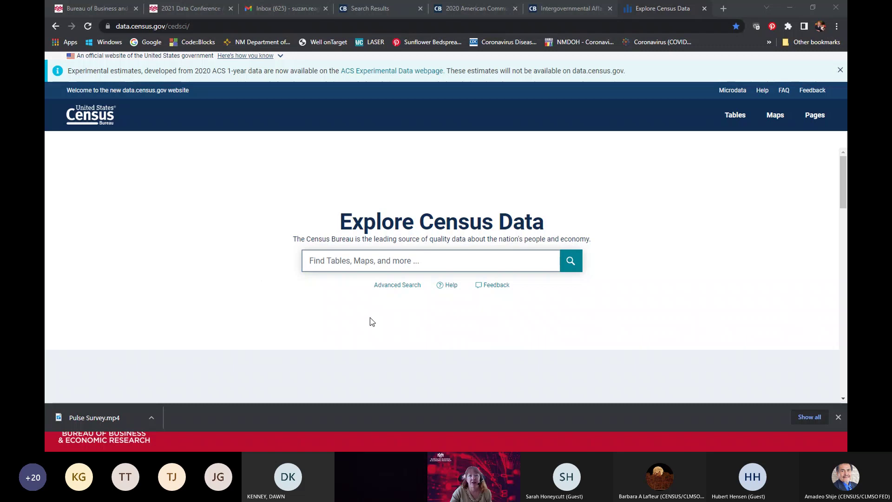
# Open the advanced search and browse its Geography filters
pyautogui.click(390, 285)
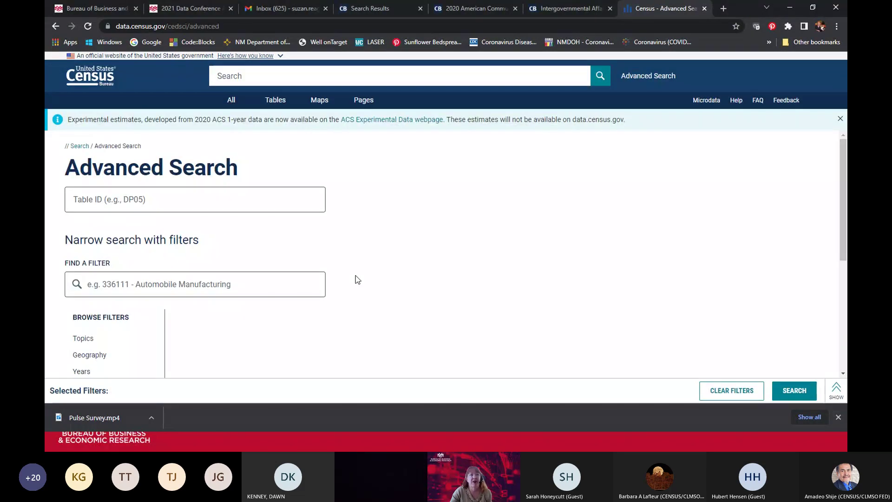
pyautogui.scroll(-2, 357, 279)
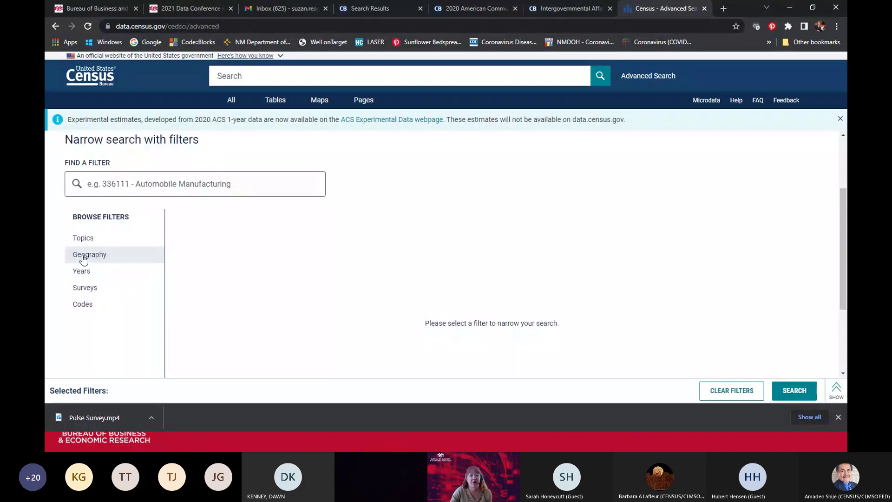
pyautogui.click(83, 260)
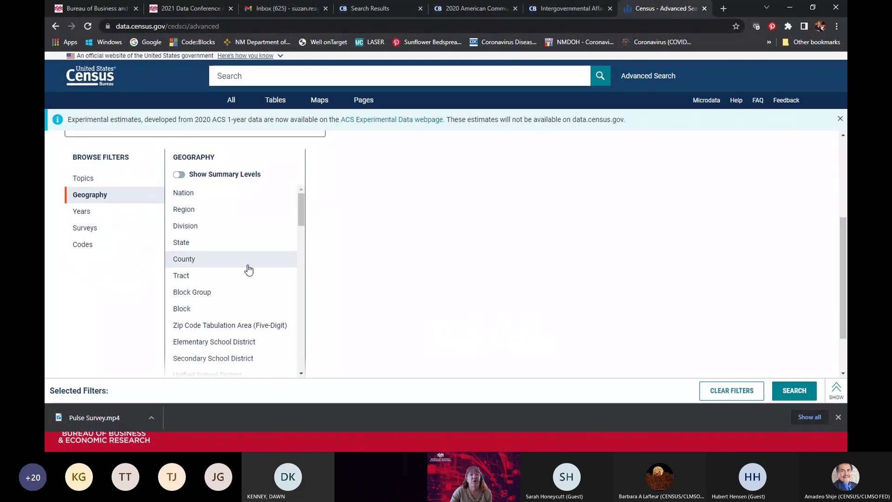
# Look through the full list of geography types available as filters, from Nation through Principal City and 5-Digit Zip Code
pyautogui.scroll(-2, 249, 270)
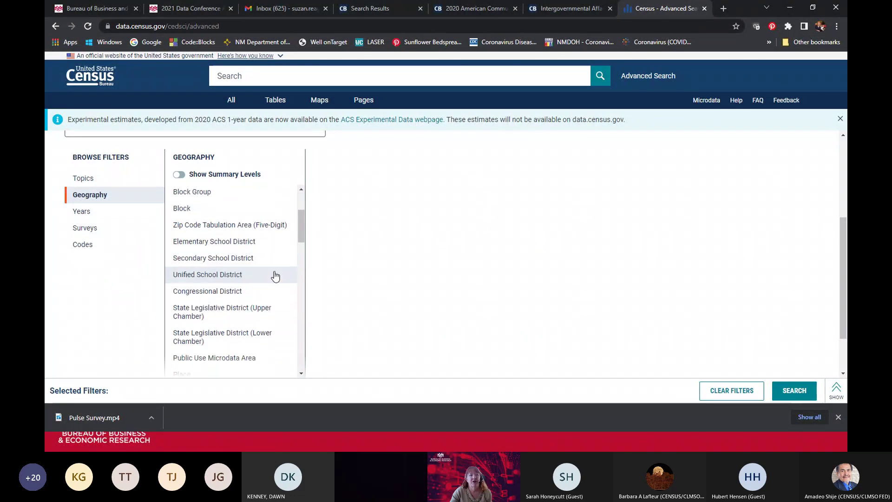
pyautogui.scroll(-1, 259, 306)
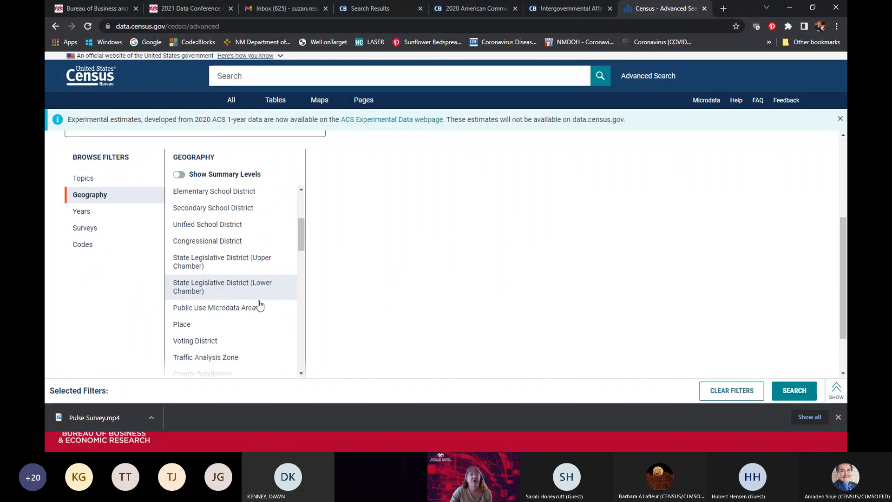
pyautogui.scroll(-1, 261, 306)
pyautogui.scroll(-1, 263, 306)
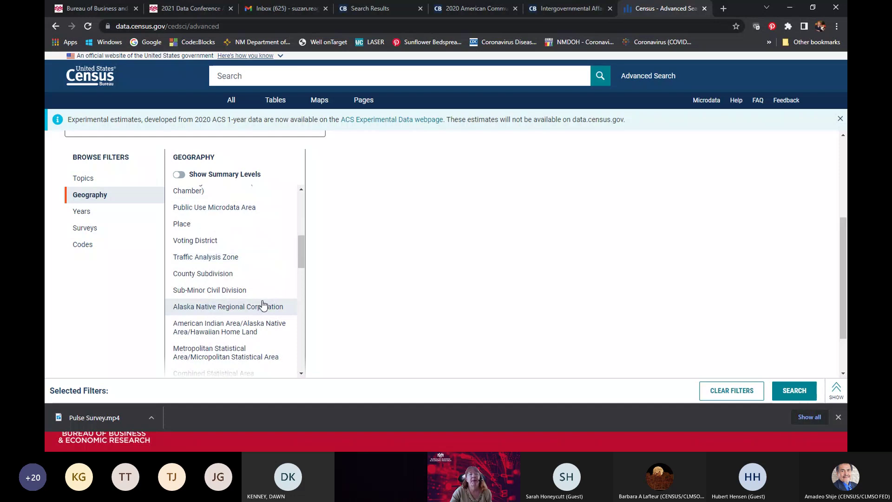
pyautogui.scroll(-1, 262, 306)
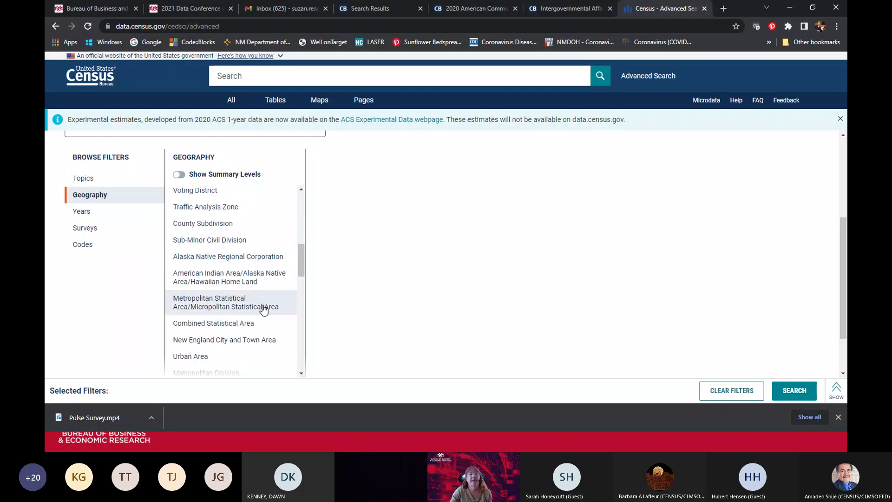
pyautogui.scroll(-1, 262, 309)
pyautogui.scroll(-2, 248, 339)
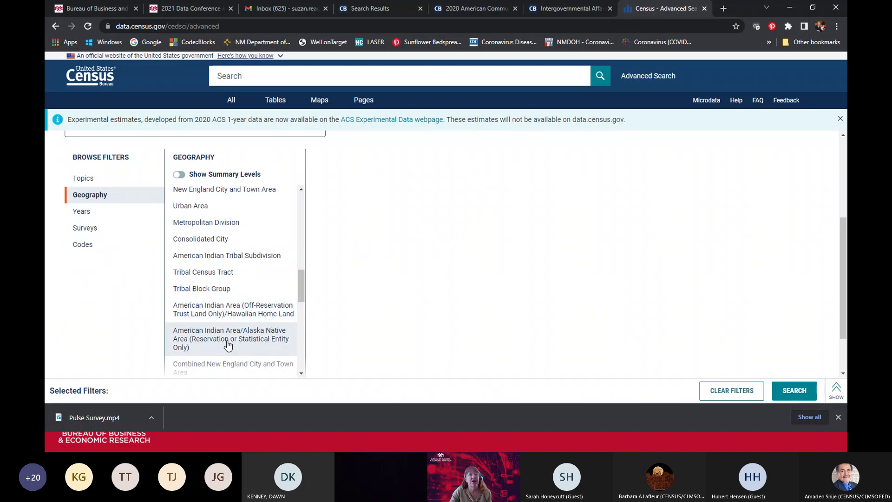
pyautogui.scroll(-3, 228, 344)
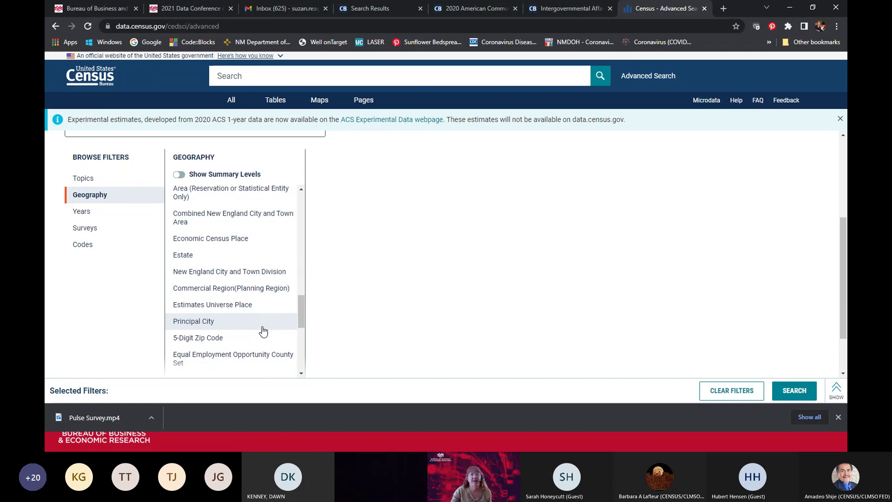
pyautogui.moveTo(300, 310); pyautogui.dragTo(232, 193)
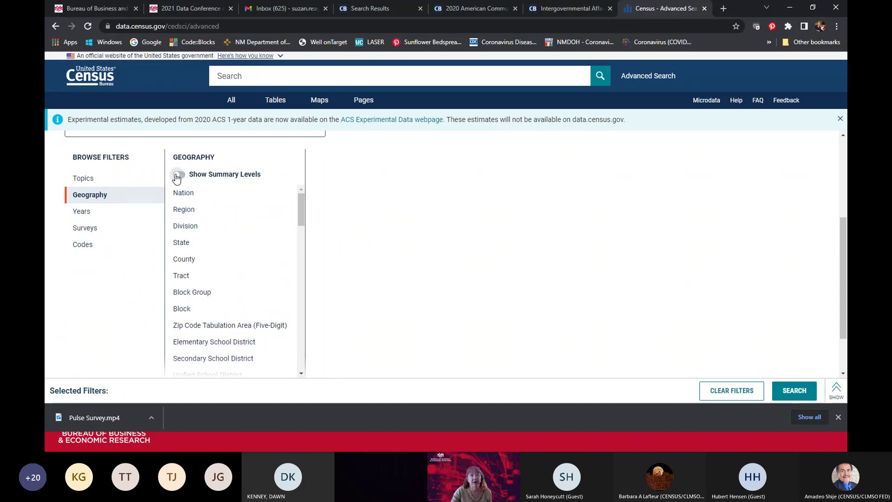
# Show summary levels and choose geography 280 - American Indian Area/Alaska Native Area/Hawaiian Home Land within State
pyautogui.click(177, 175)
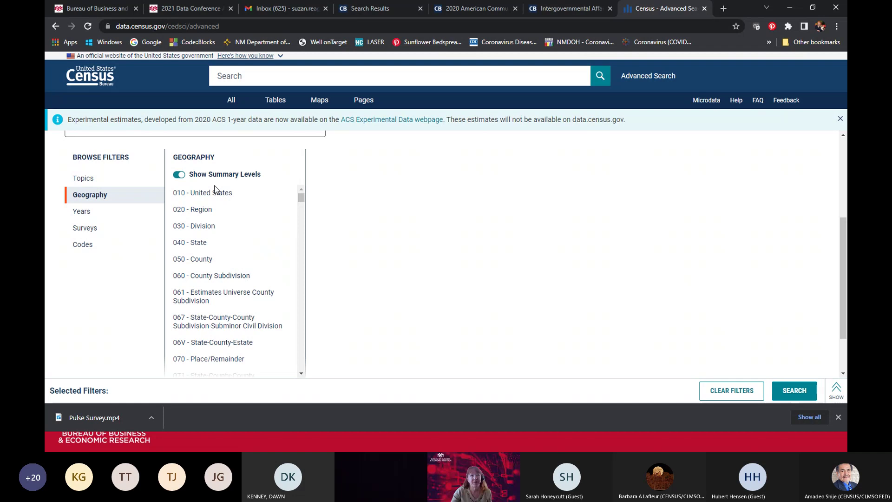
pyautogui.scroll(-3, 277, 269)
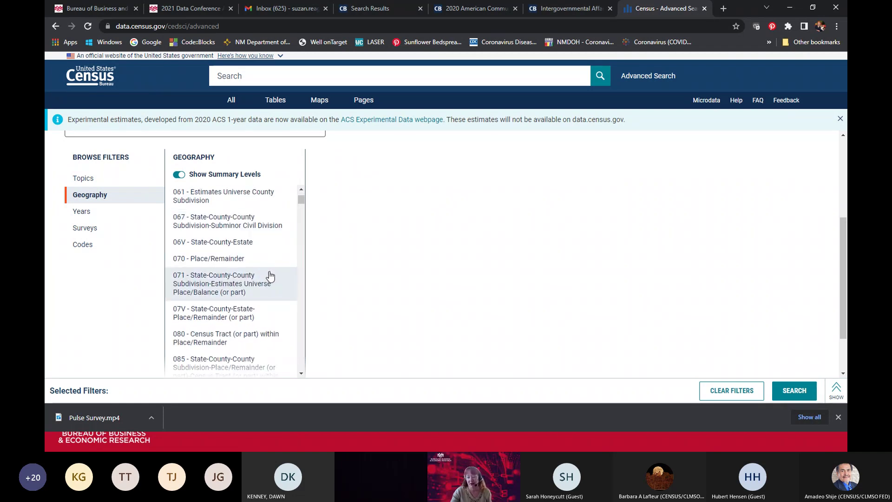
pyautogui.scroll(-6, 269, 278)
pyautogui.scroll(-2, 268, 314)
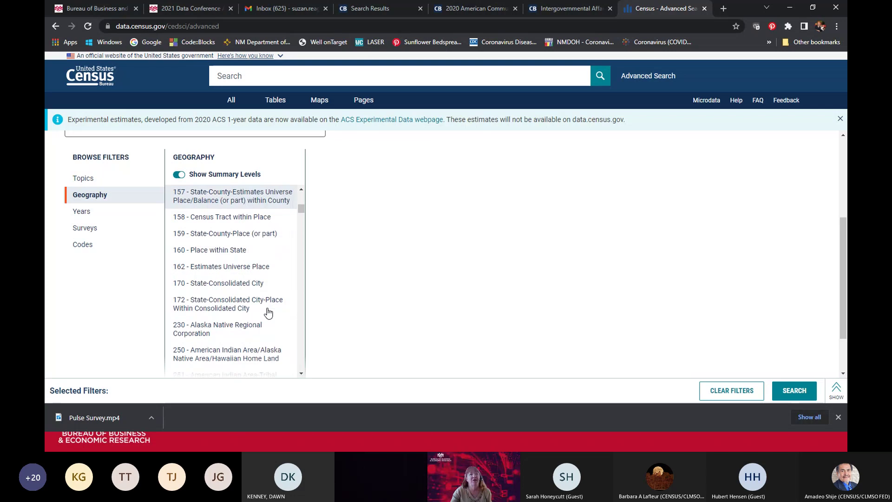
pyautogui.scroll(-6, 268, 314)
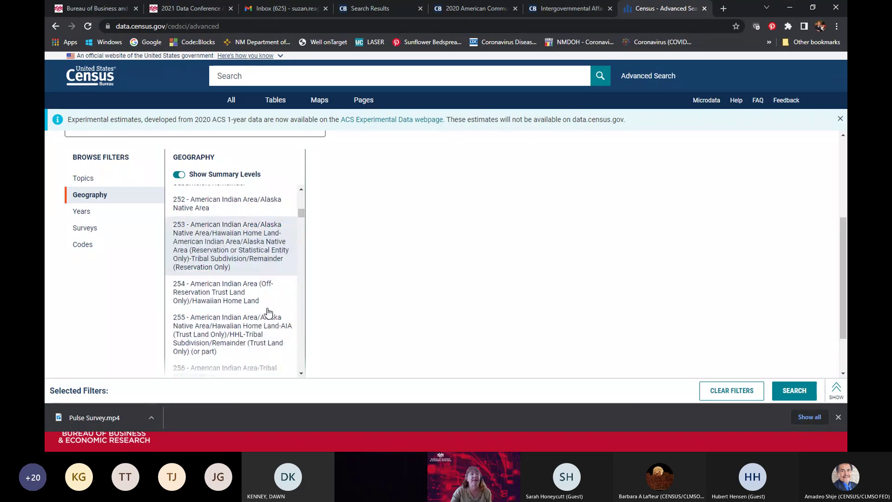
pyautogui.scroll(-1, 268, 314)
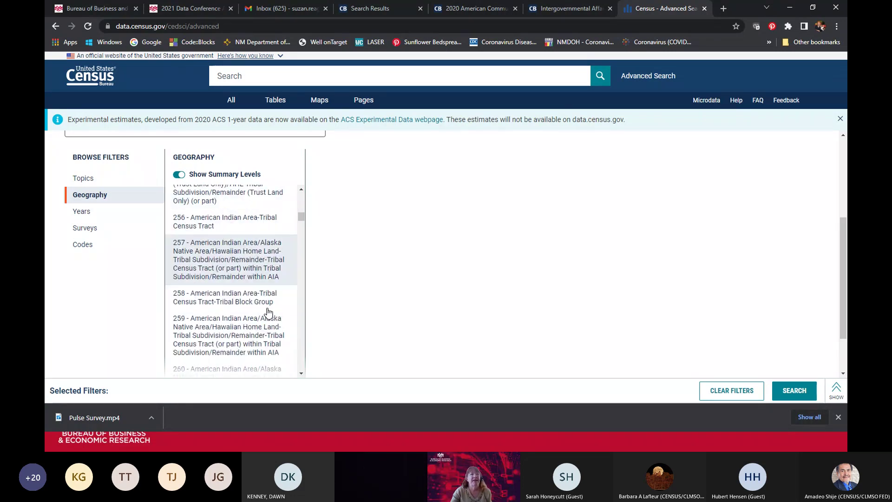
pyautogui.scroll(-6, 268, 314)
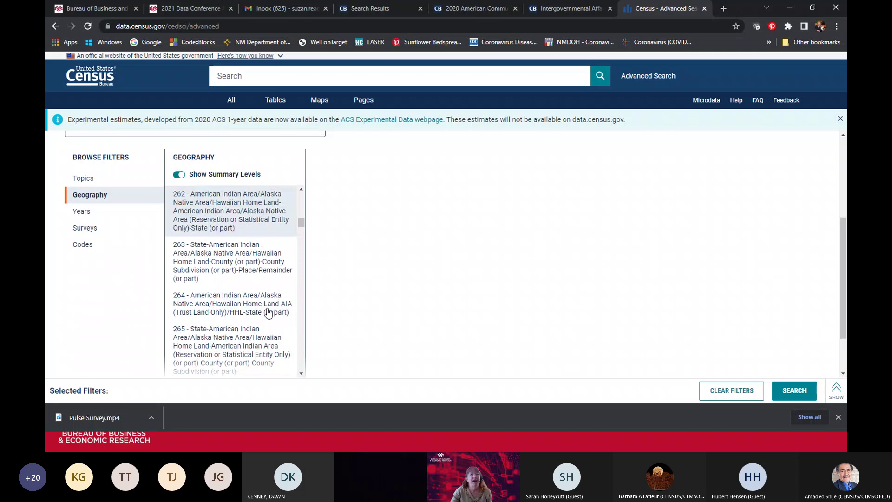
pyautogui.scroll(-2, 268, 311)
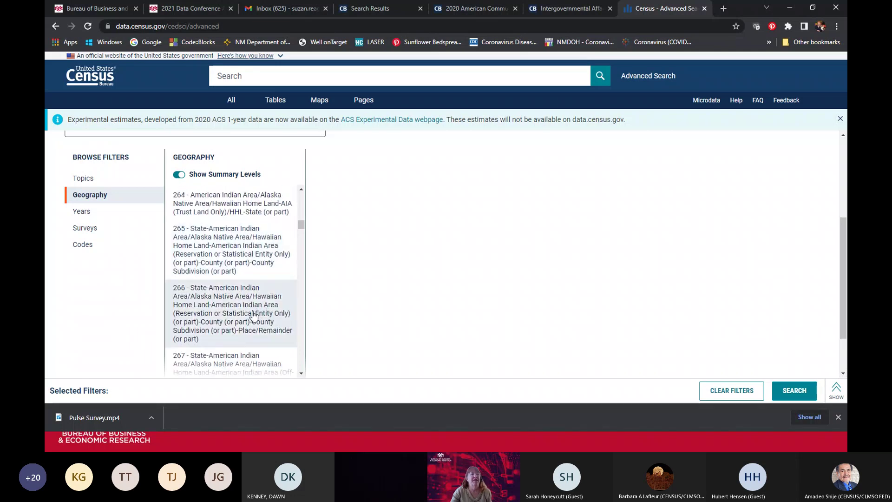
pyautogui.scroll(-3, 254, 316)
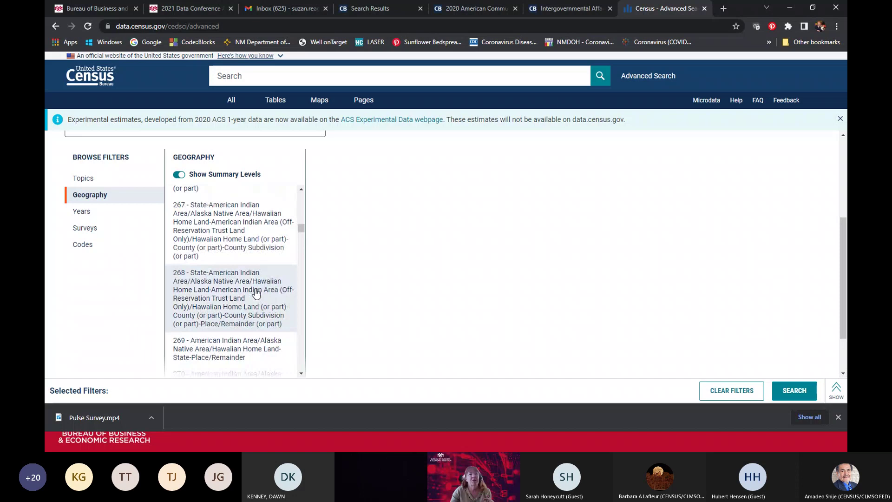
pyautogui.scroll(-5, 256, 292)
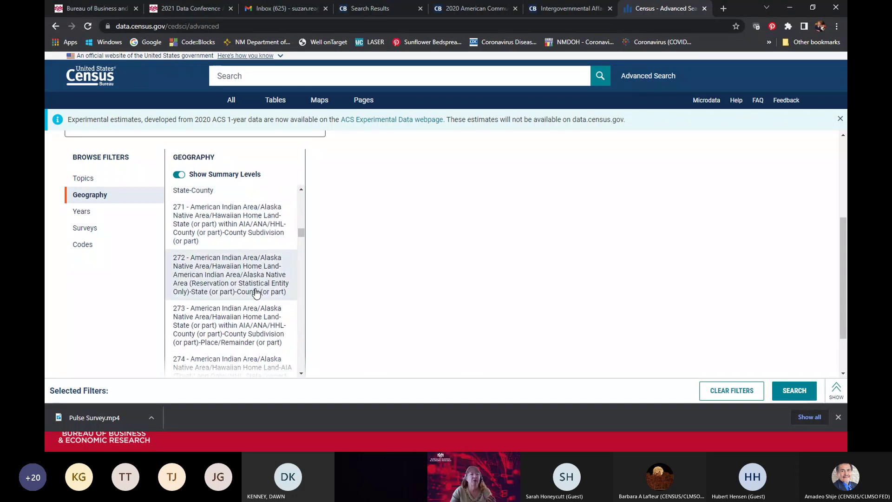
pyautogui.scroll(-5, 256, 293)
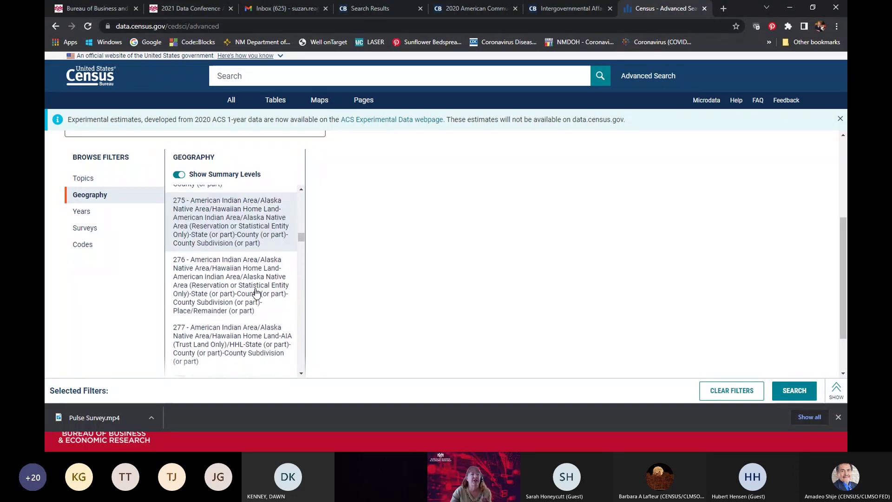
pyautogui.scroll(-6, 256, 293)
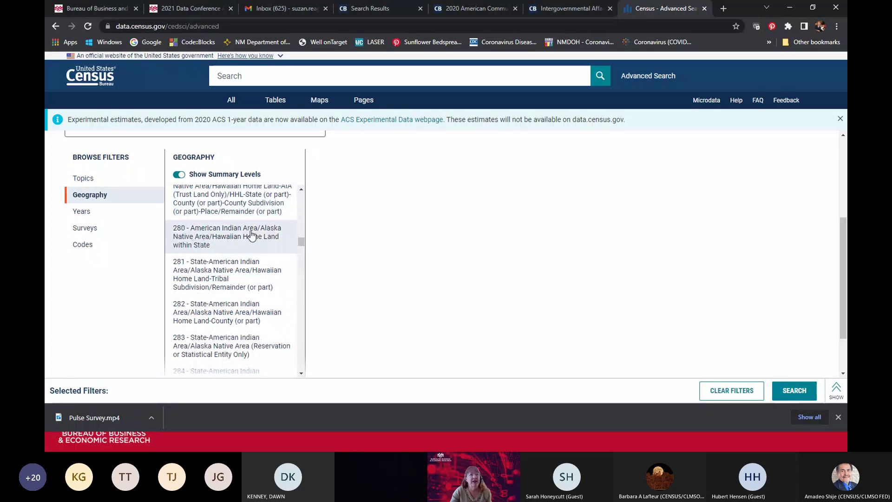
pyautogui.click(218, 244)
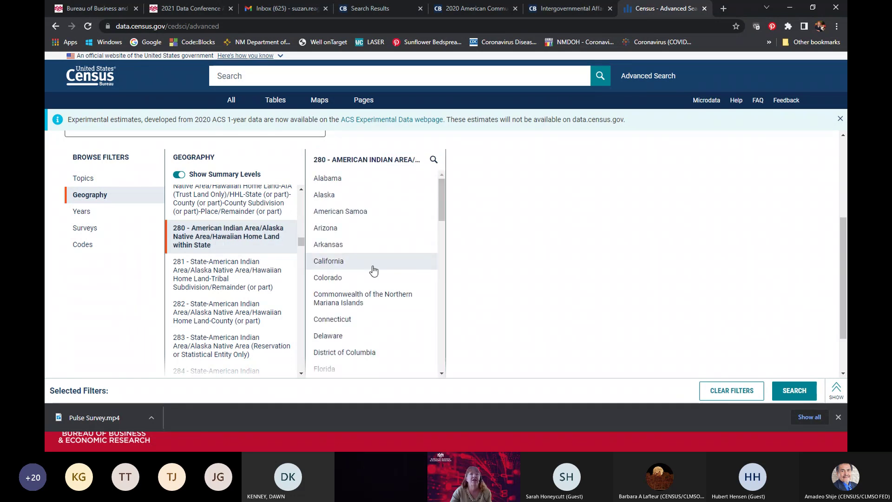
# Choose New Mexico, add the filter for All AIA/ANA/HHL in New Mexico, and run the search
pyautogui.scroll(-2, 371, 273)
pyautogui.scroll(-4, 372, 278)
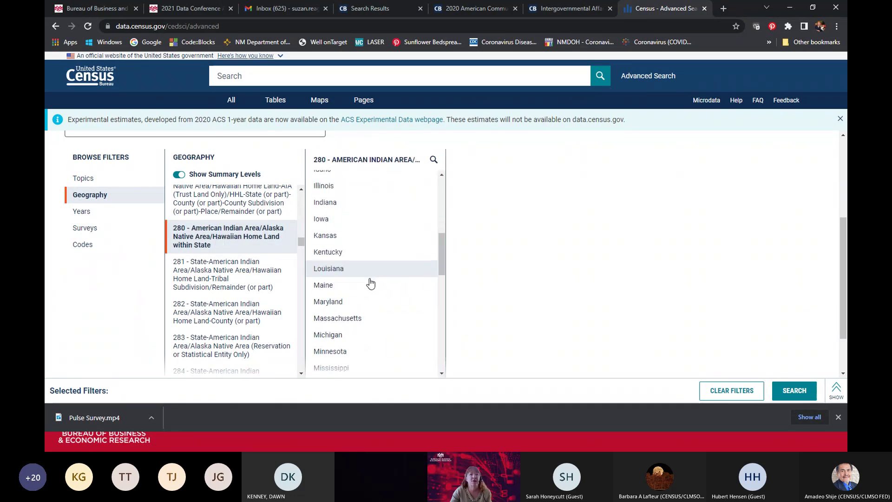
pyautogui.scroll(-4, 371, 283)
pyautogui.click(360, 298)
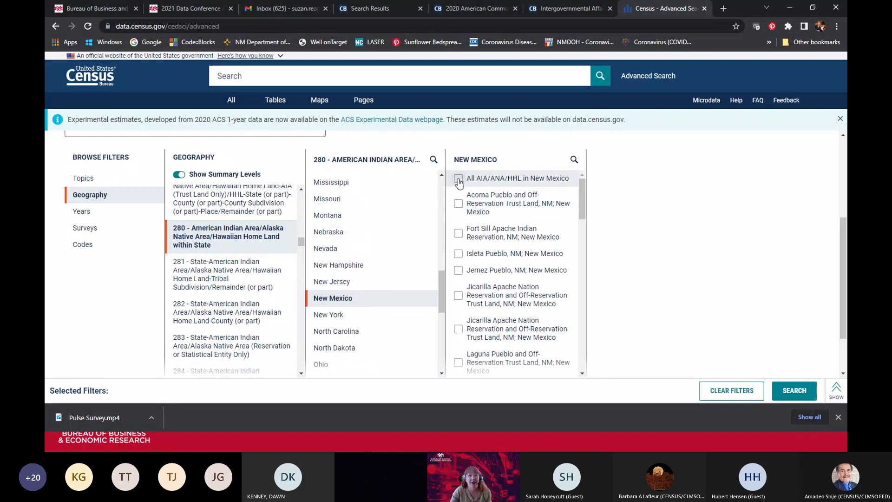
pyautogui.click(458, 179)
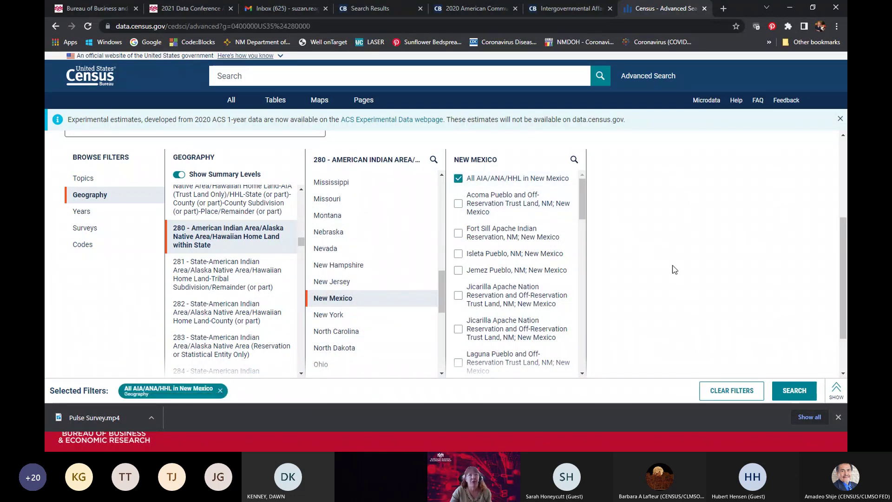
pyautogui.click(794, 390)
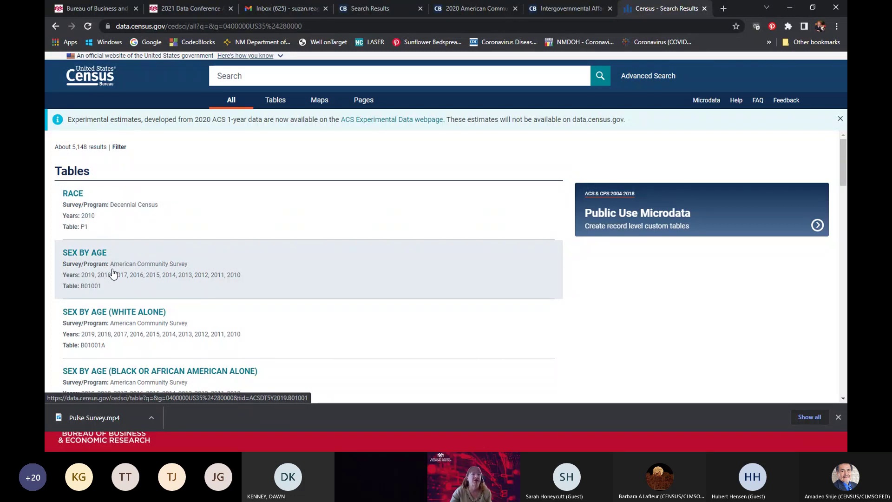
# Open the American Community Survey table SEX BY AGE (B01001) and review its tribal area columns and age rows
pyautogui.click(112, 274)
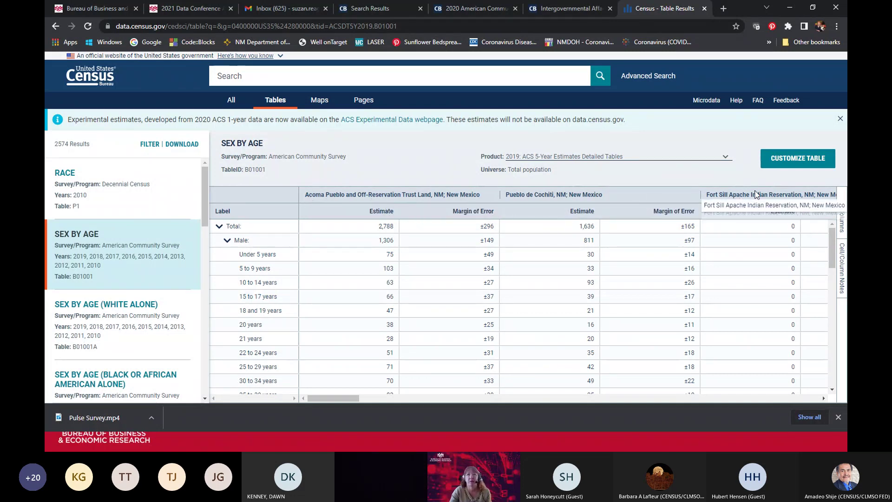
pyautogui.click(824, 398)
pyautogui.click(824, 398)
pyautogui.click(824, 398)
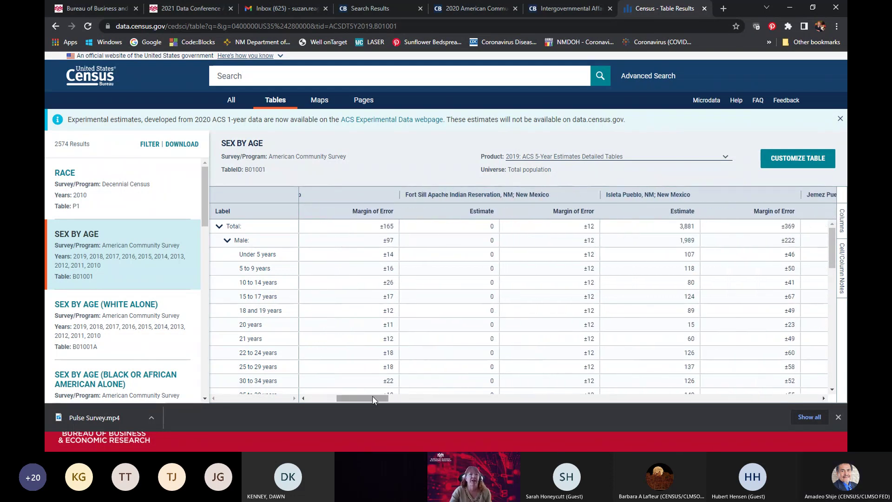
pyautogui.moveTo(373, 400); pyautogui.dragTo(344, 399)
pyautogui.scroll(-2, 263, 370)
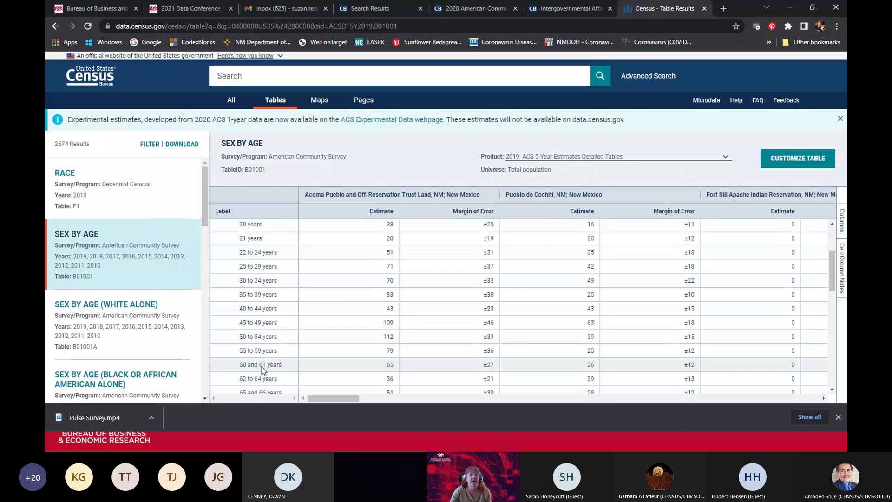
pyautogui.scroll(-2, 264, 370)
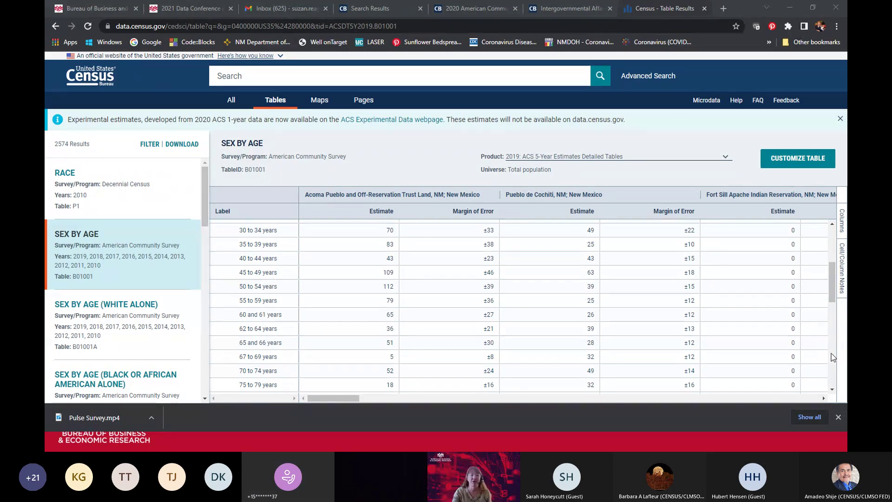
pyautogui.hotkey('alt', 'Tab')
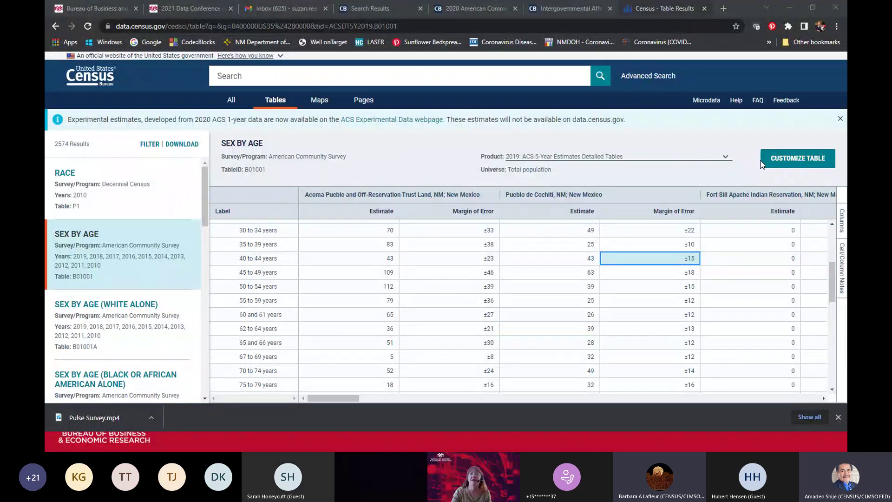
# Open the SEX BY AGE table in its customizable view and export it as an Excel file to the DUC21 folder
pyautogui.click(785, 162)
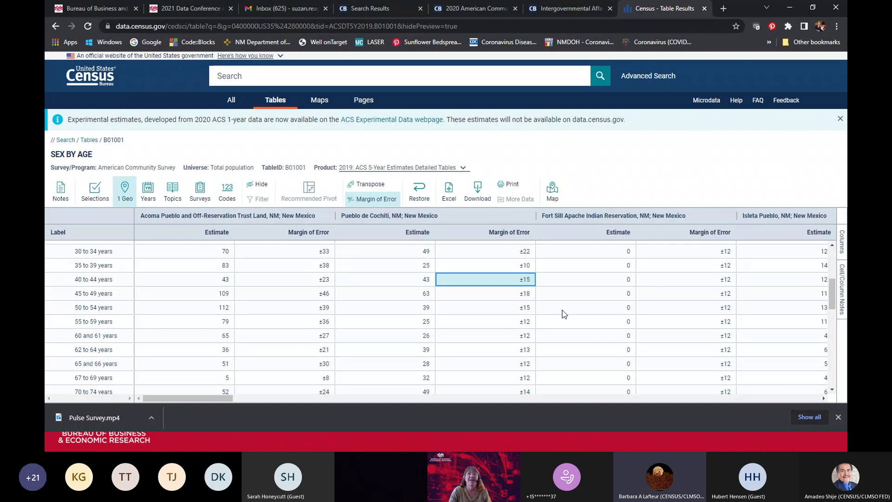
pyautogui.click(448, 199)
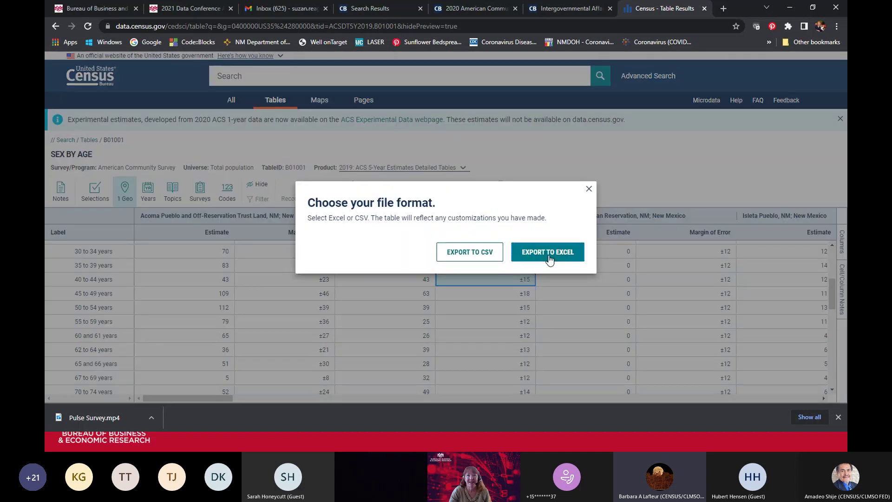
pyautogui.click(549, 257)
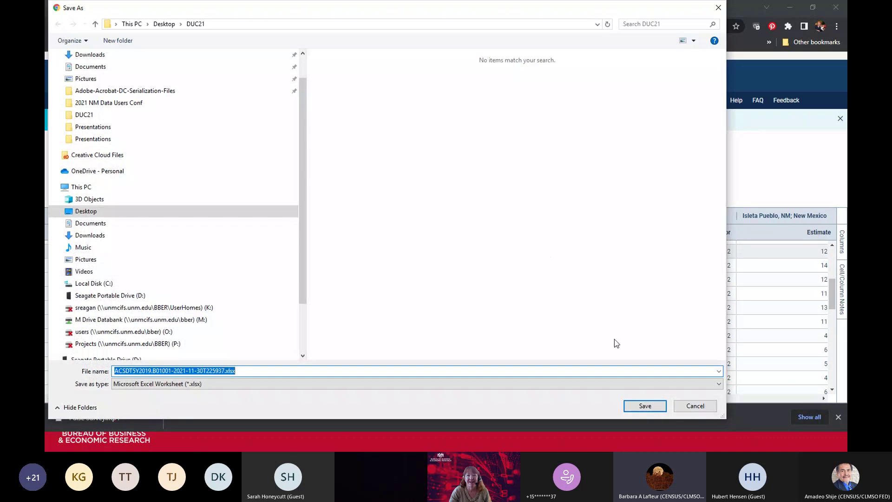
pyautogui.click(647, 407)
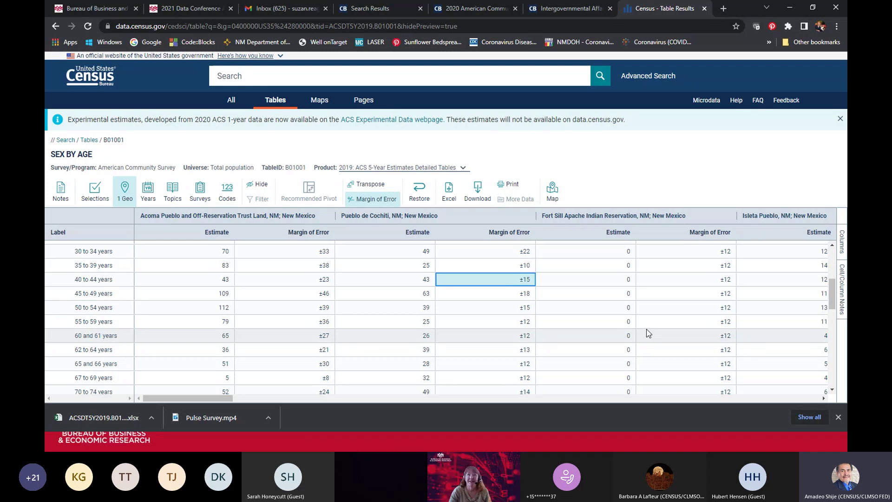
# Review the individual New Mexico tribal areas in the SEX BY AGE table's geography selection, and minimize the browser to return to the presentation slide
pyautogui.click(127, 197)
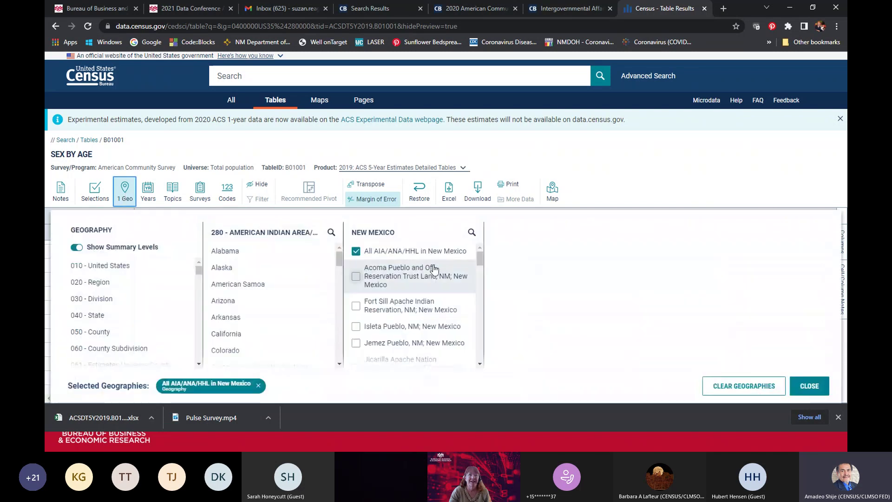
pyautogui.scroll(-2, 465, 334)
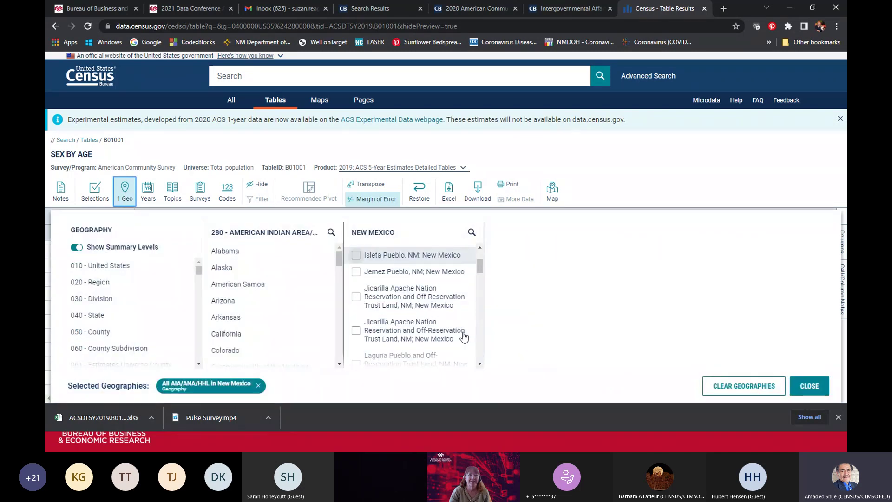
pyautogui.scroll(-1, 450, 330)
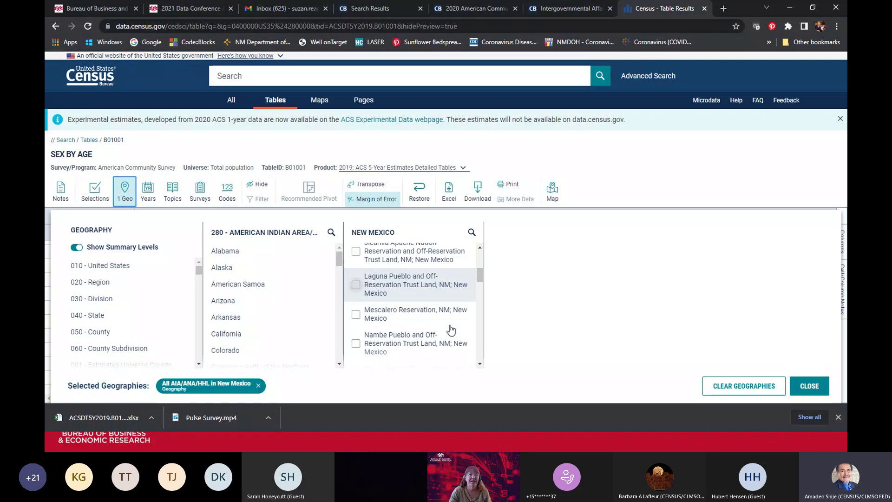
pyautogui.scroll(-1, 451, 329)
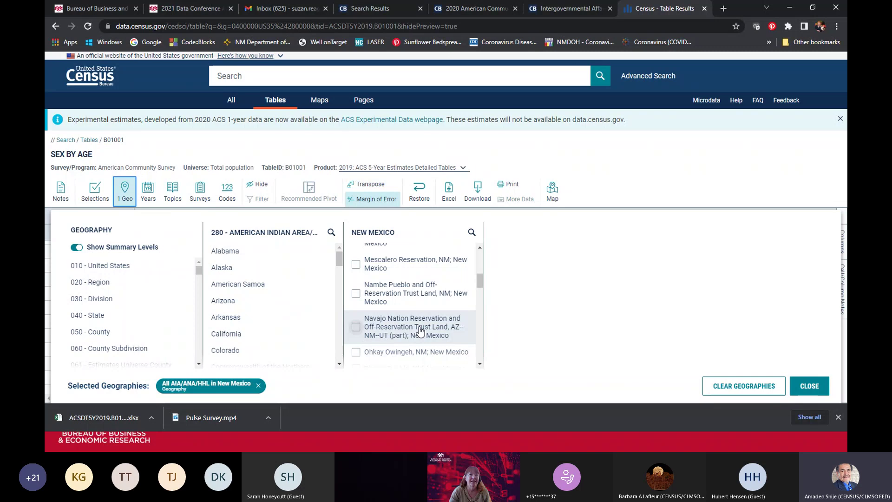
pyautogui.scroll(-1, 420, 330)
pyautogui.scroll(-2, 421, 331)
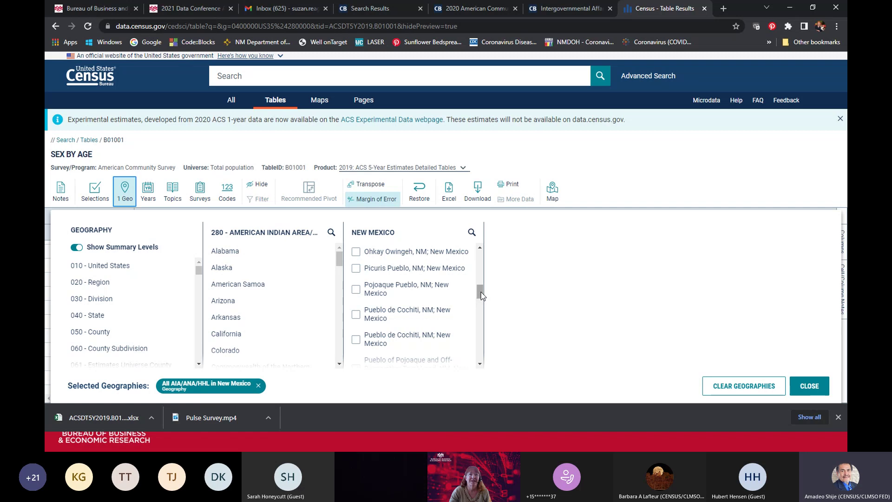
pyautogui.moveTo(480, 291); pyautogui.dragTo(481, 250)
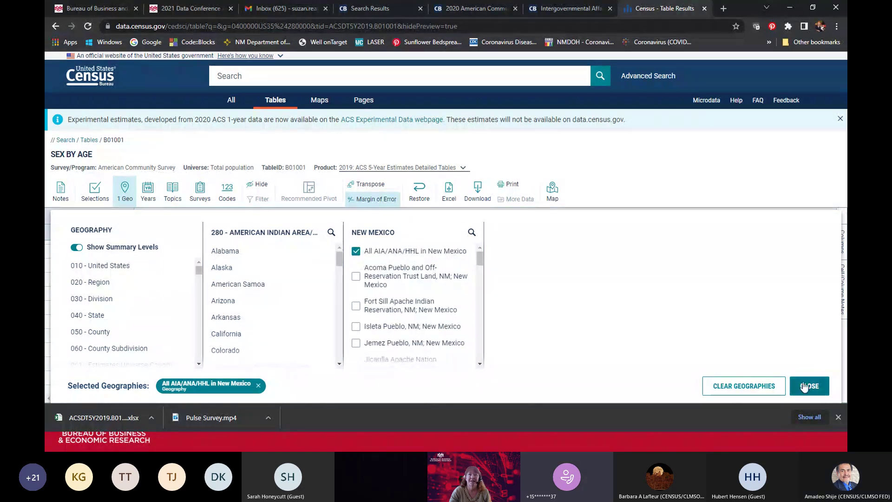
pyautogui.click(809, 386)
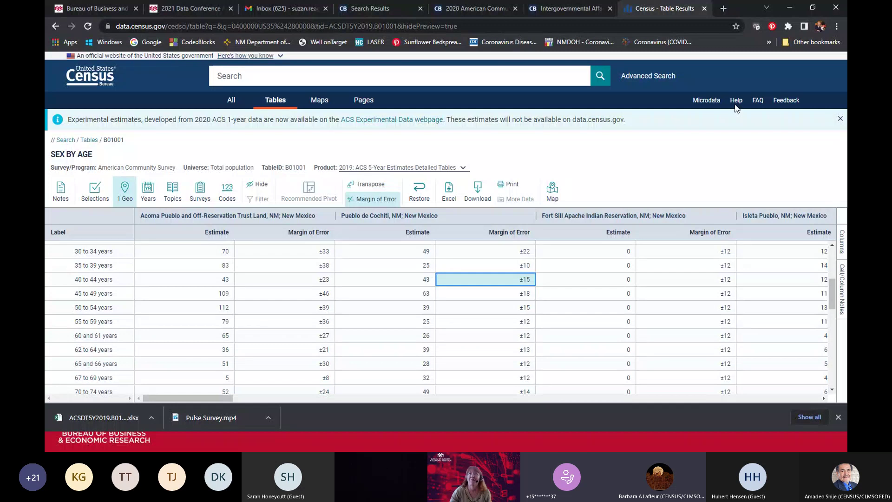
pyautogui.click(790, 7)
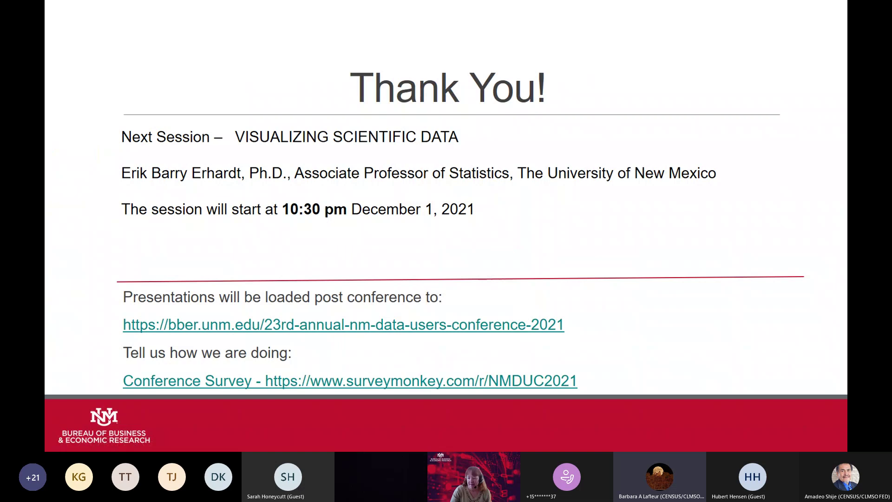